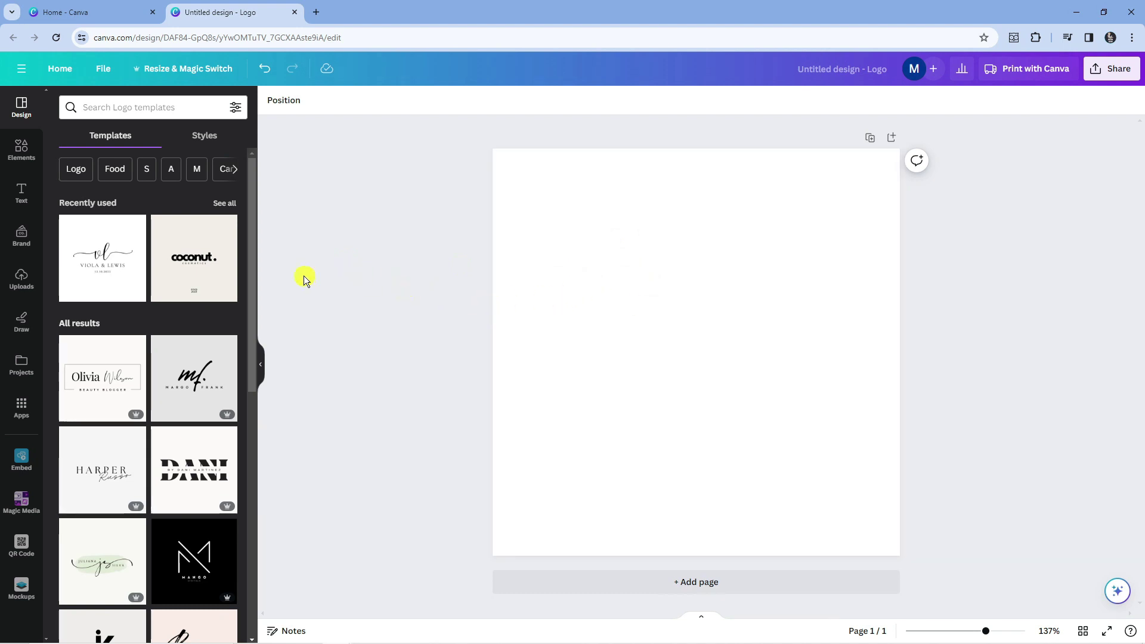
- Add the pink hydrangea photo from Uploads, then enlarge it and move it near the page centre
left_click(21, 279)
scroll(158, 381, "down", 2)
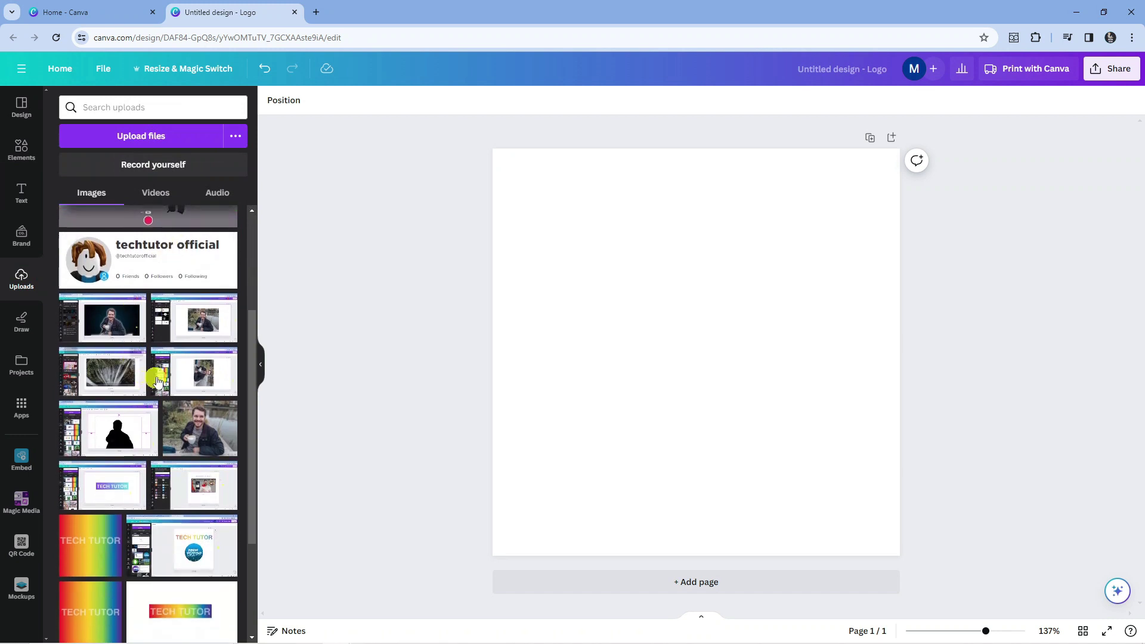
scroll(171, 380, "down", 2)
scroll(184, 367, "down", 5)
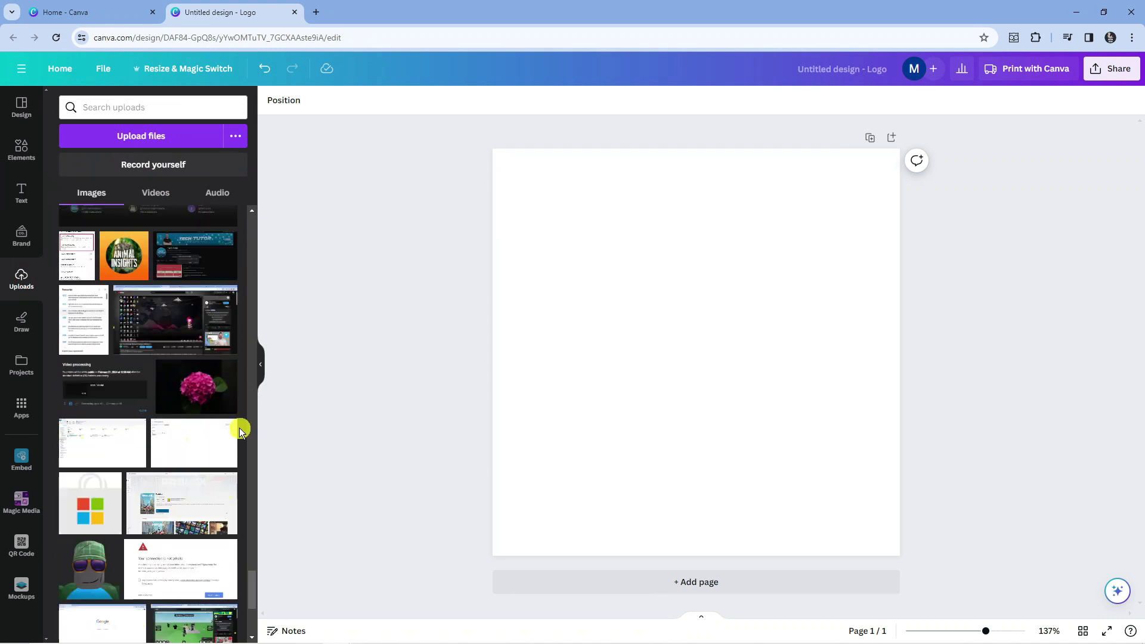
left_click(206, 392)
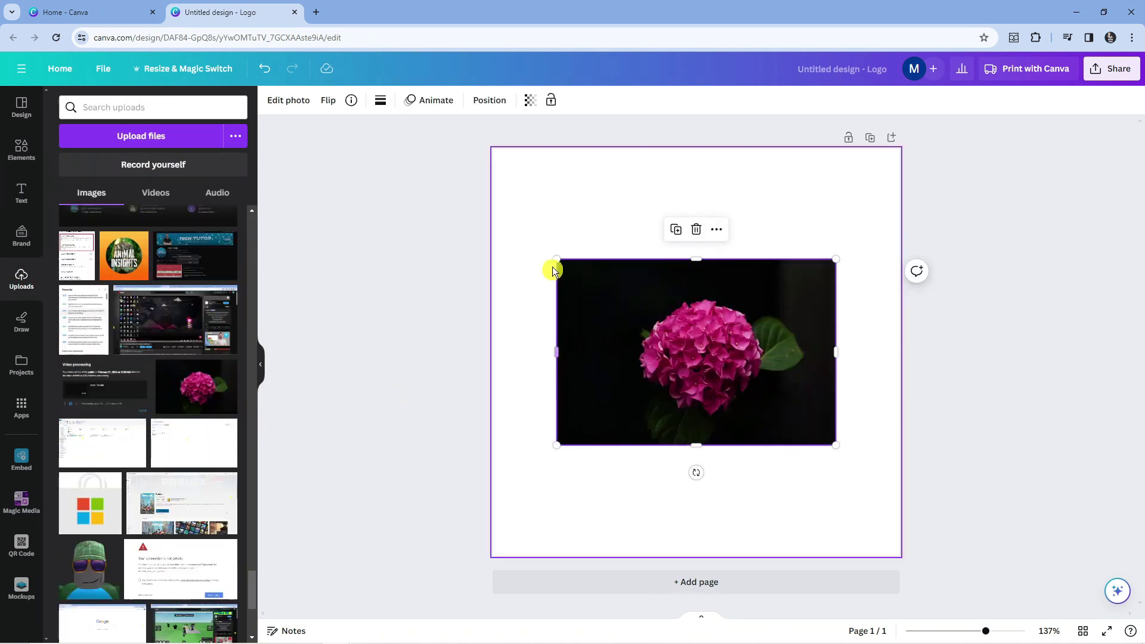
left_click_drag(557, 260, 527, 238)
mouse_move(623, 263)
left_mouse_down()
mouse_move(762, 289)
mouse_move(692, 304)
left_mouse_up()
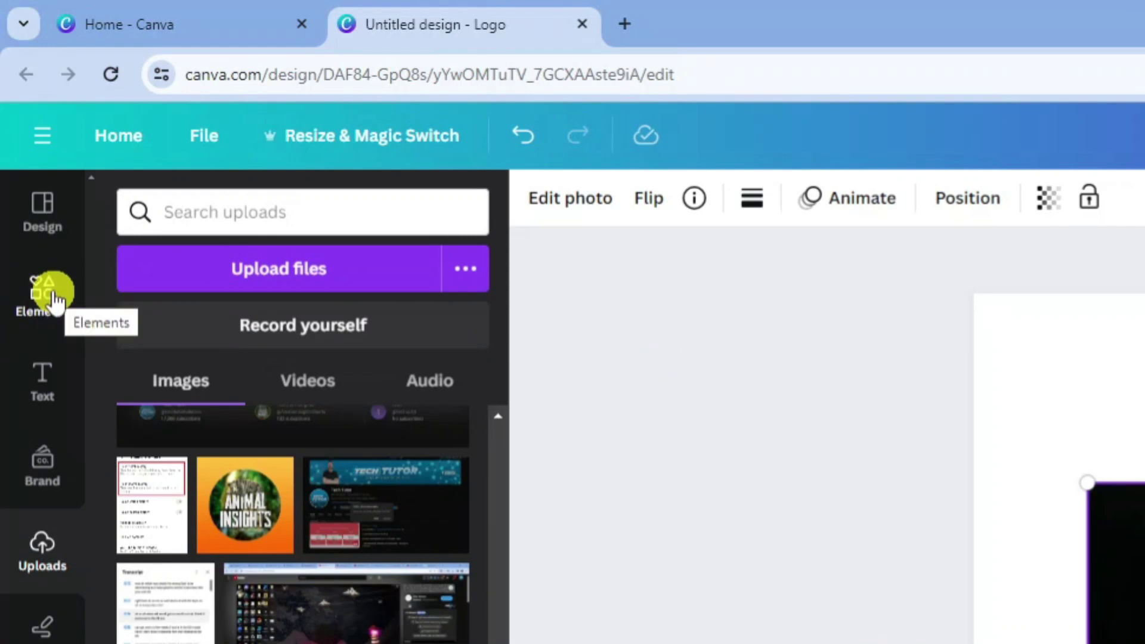
- Search the elements library for 'frame' and show all frame shapes, including circle, star and heart
left_click(55, 298)
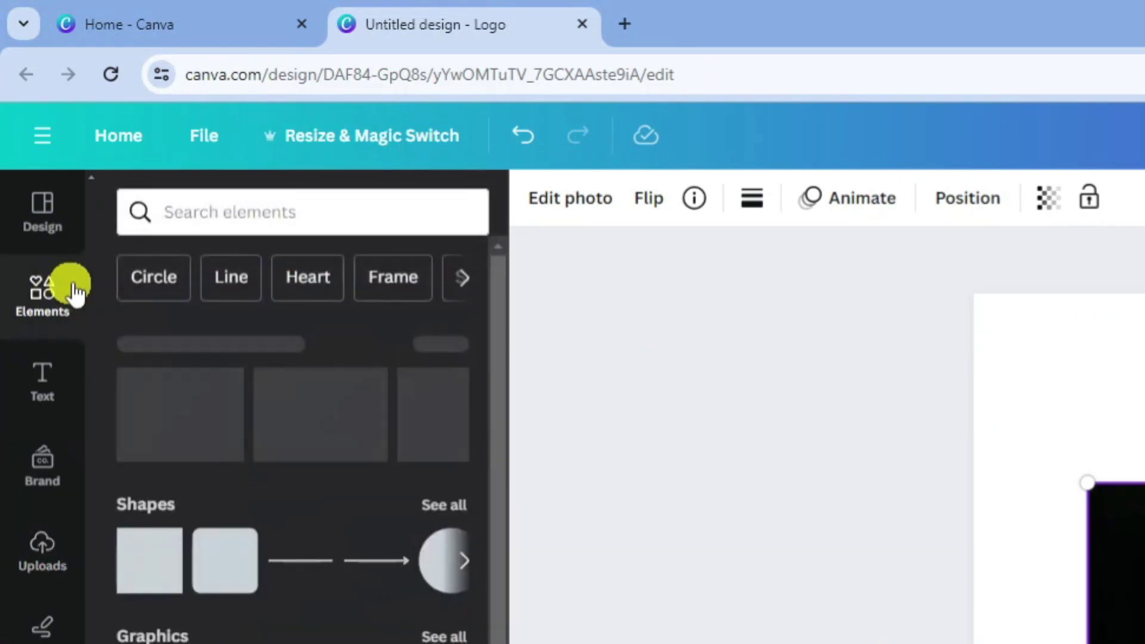
left_click(208, 217)
type("fra")
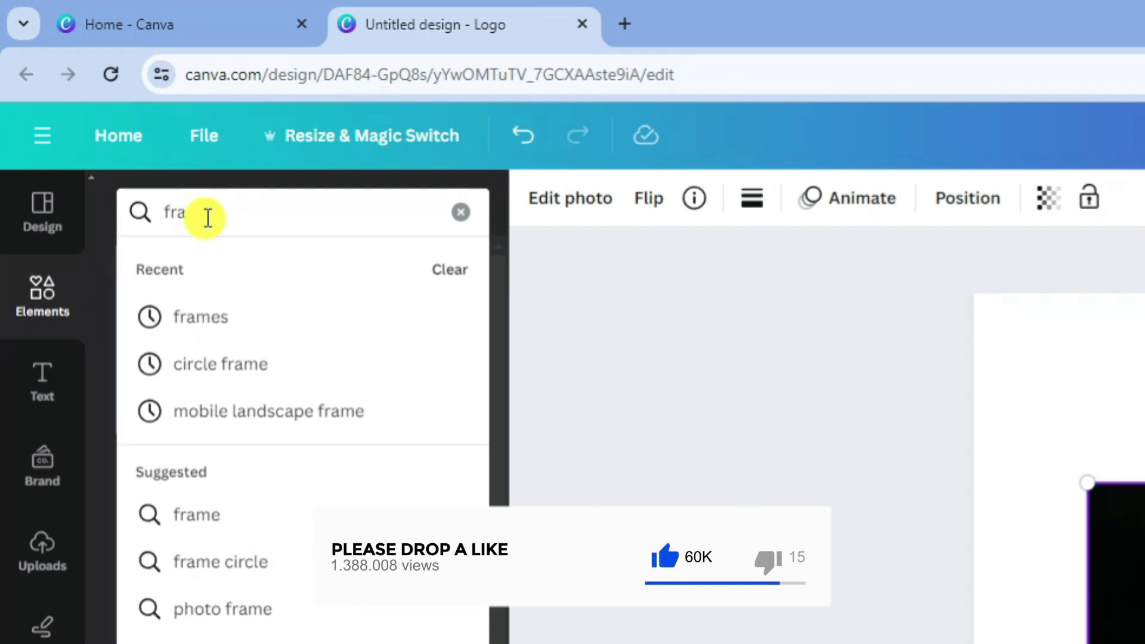
type("me")
key("Return")
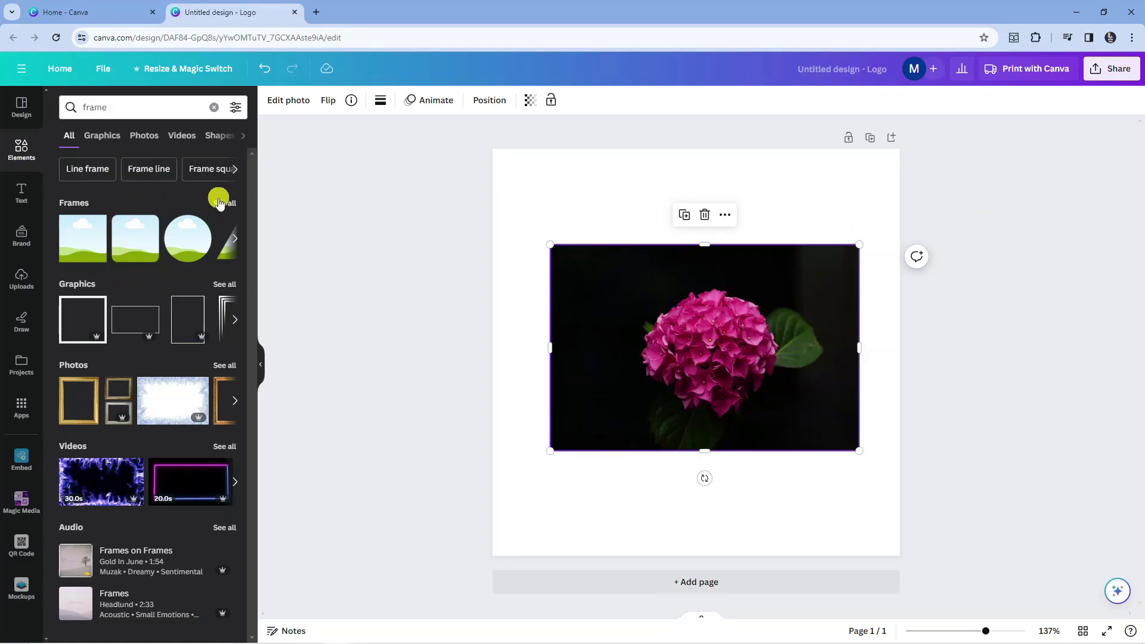
left_click(223, 202)
scroll(220, 224, "down", 2)
scroll(222, 234, "down", 3)
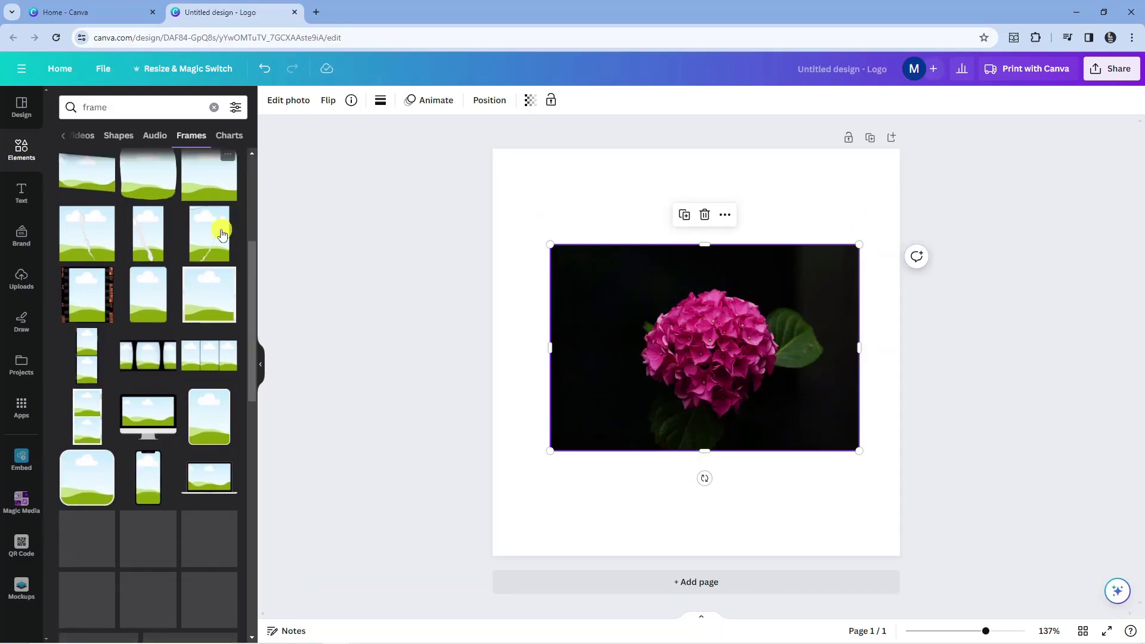
scroll(222, 250, "down", 3)
scroll(223, 277, "down", 3)
scroll(215, 359, "down", 3)
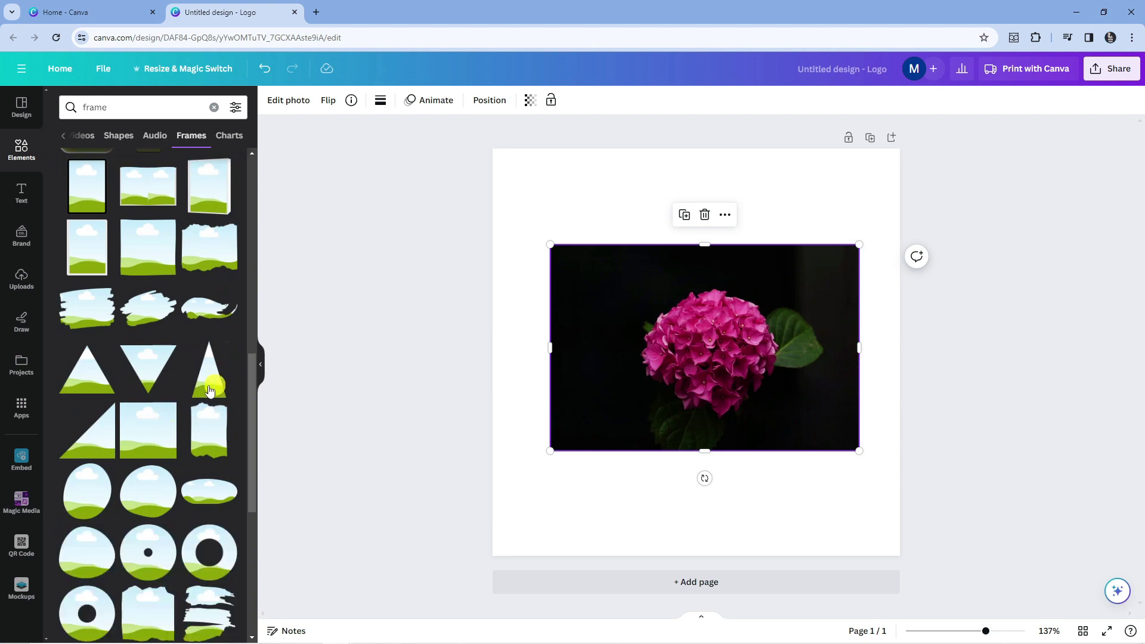
scroll(192, 396, "up", 1)
scroll(179, 455, "up", 2)
scroll(180, 448, "down", 3)
scroll(96, 509, "down", 3)
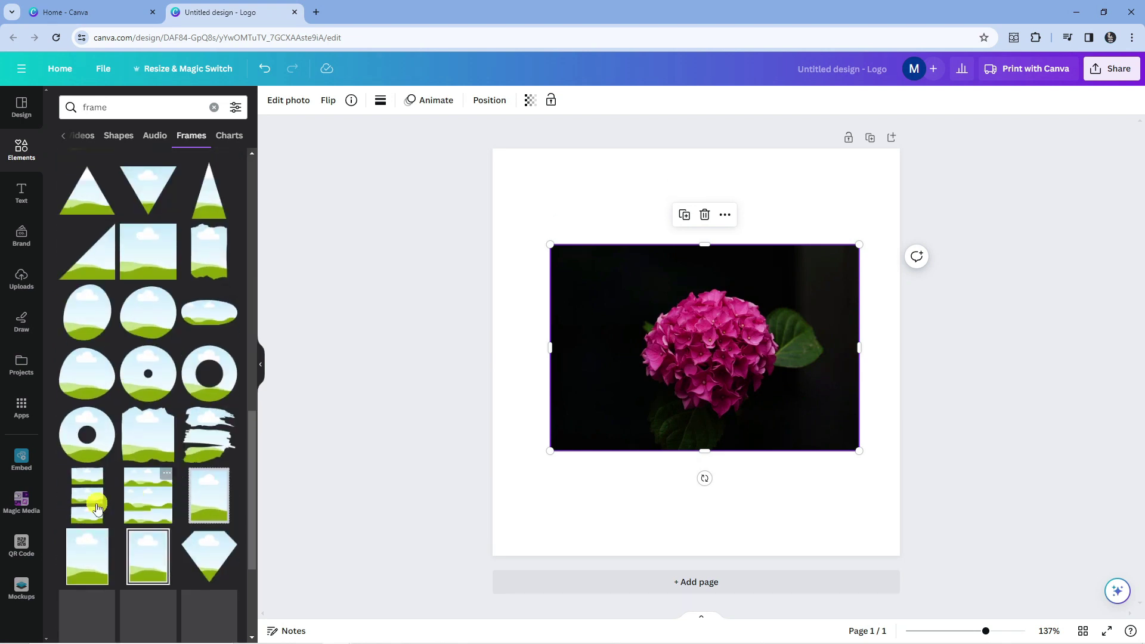
scroll(206, 537, "down", 1)
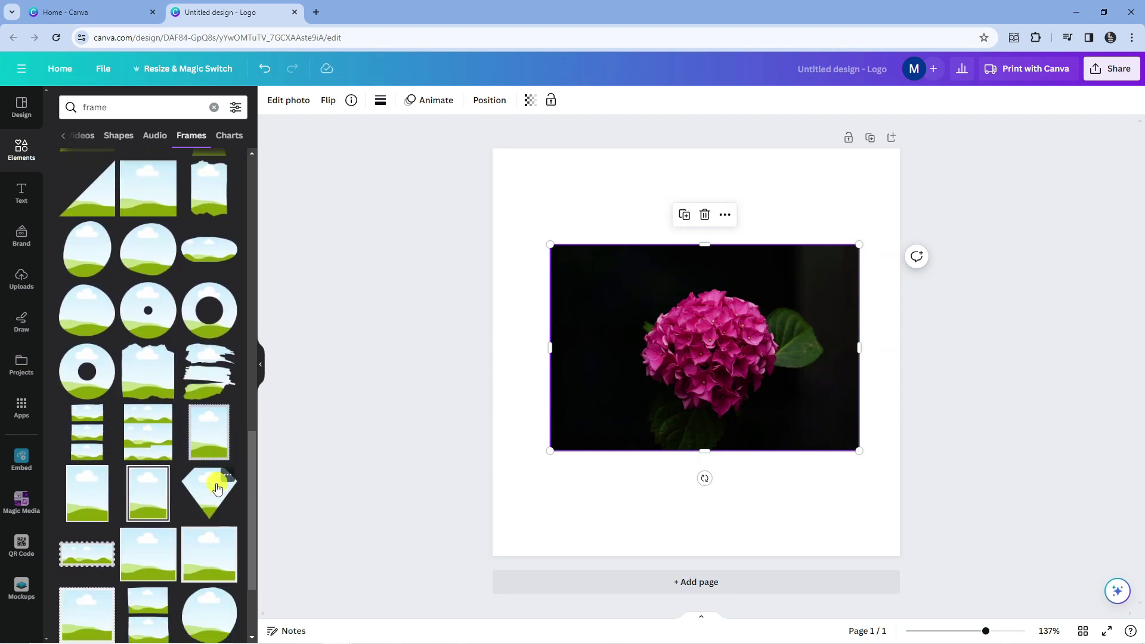
scroll(216, 489, "down", 4)
scroll(213, 475, "down", 2)
scroll(208, 461, "down", 1)
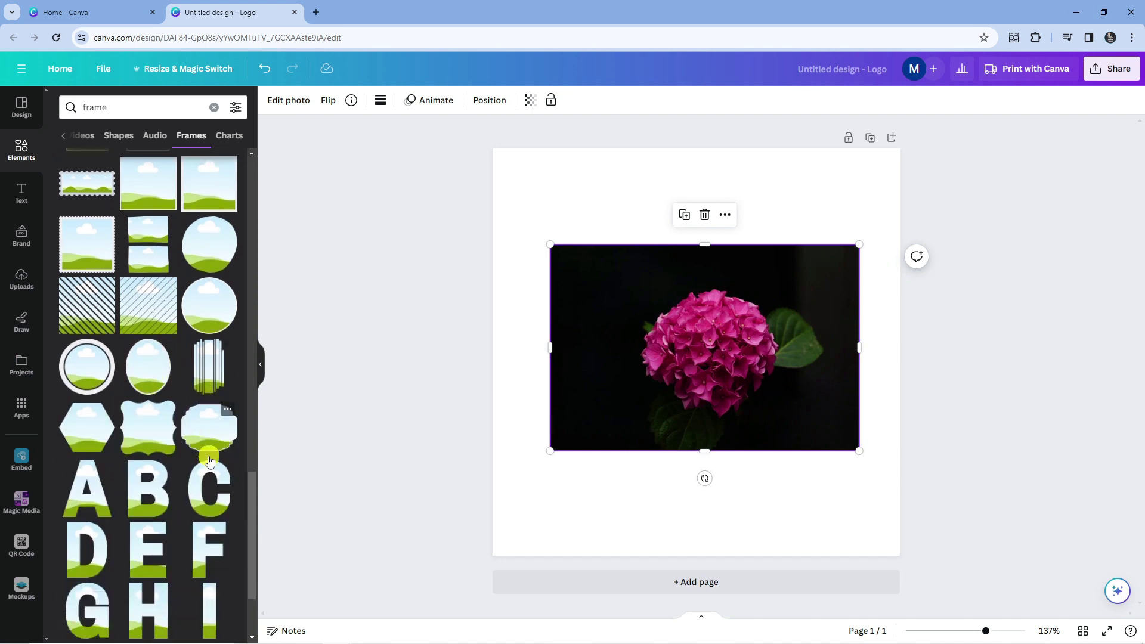
scroll(206, 452, "up", 10)
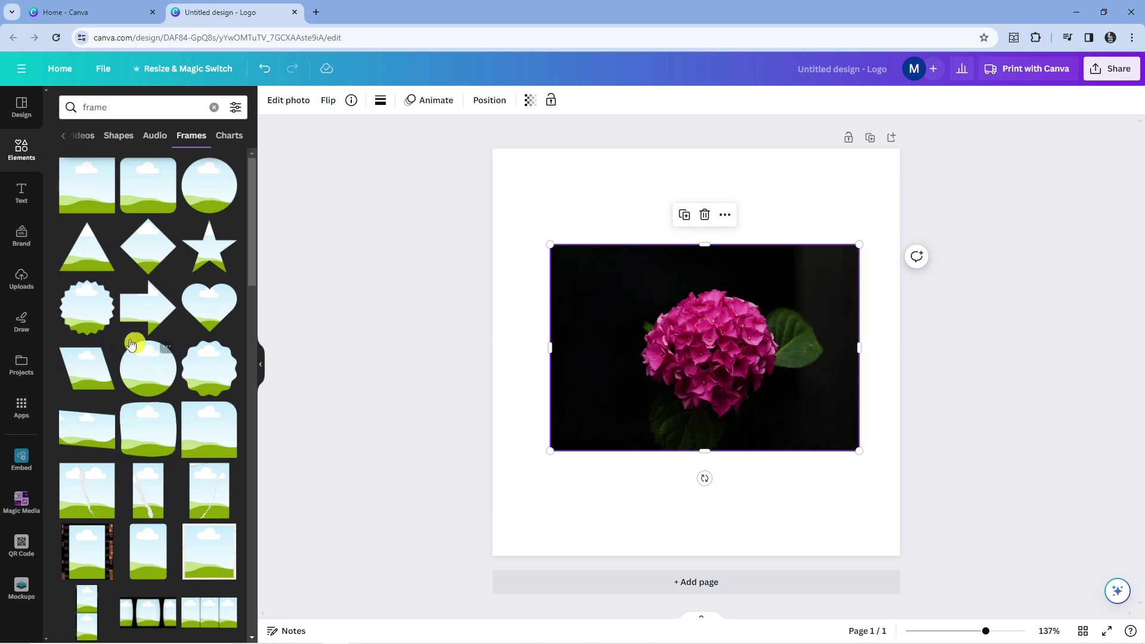
mouse_move(147, 308)
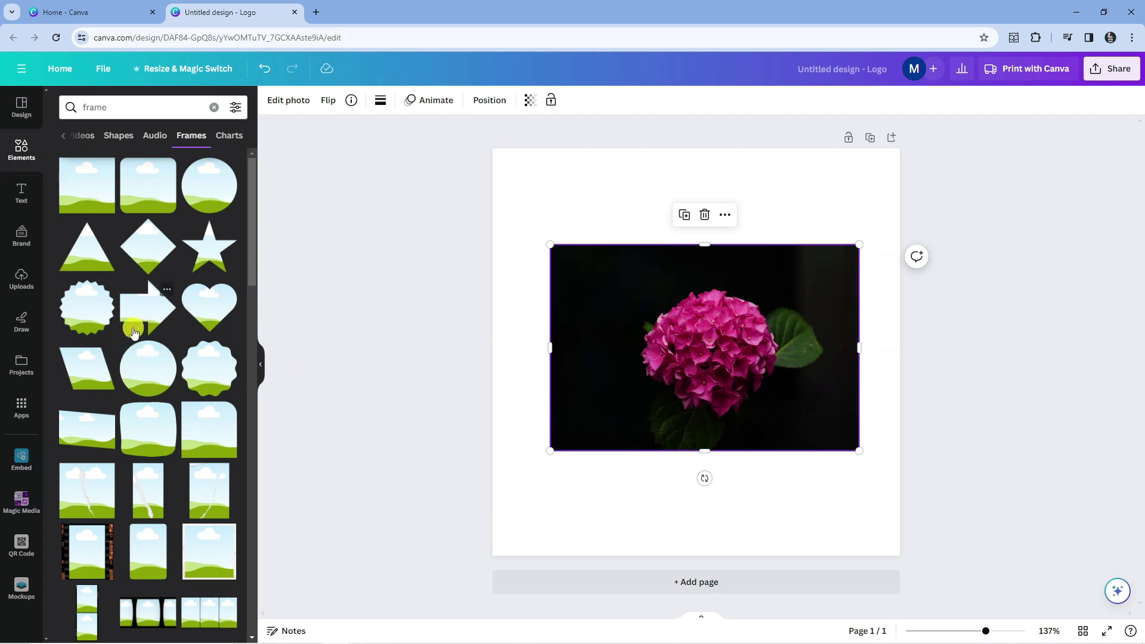
left_click(117, 108)
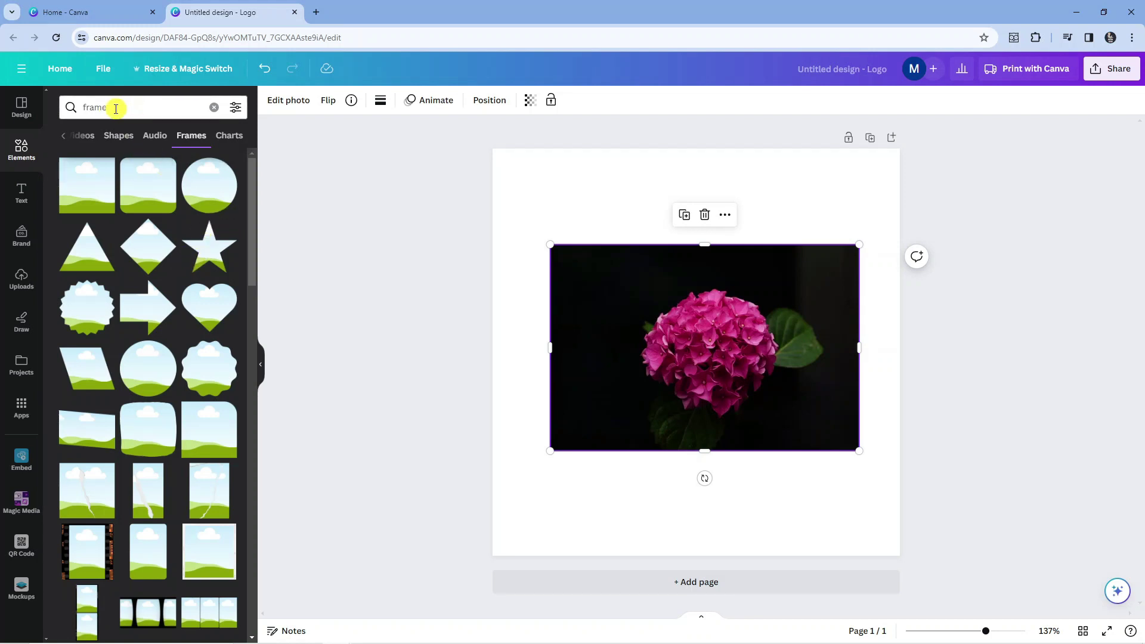
- Search 'star frame' and add a star-shaped frame to the page
left_click(117, 108)
key("Home")
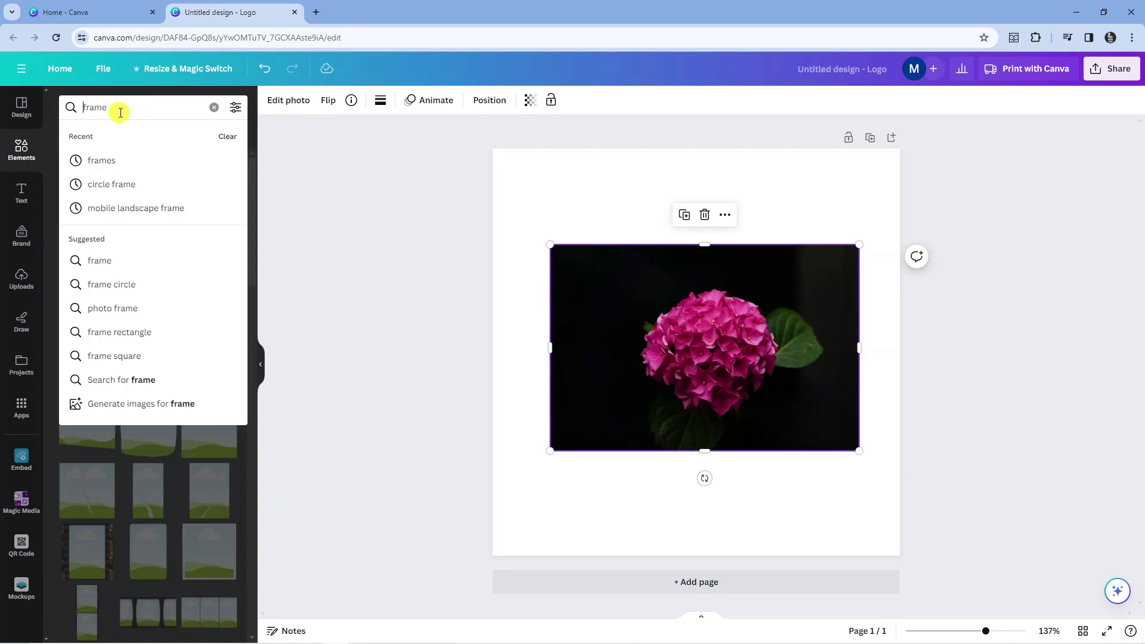
type("star")
key("Return")
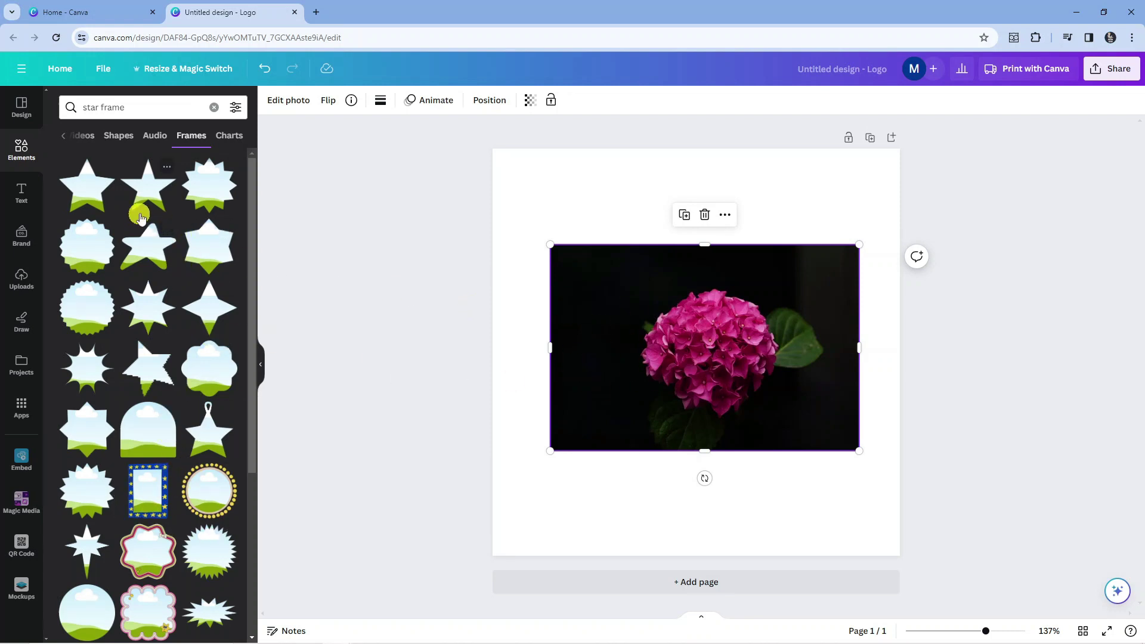
mouse_move(87, 185)
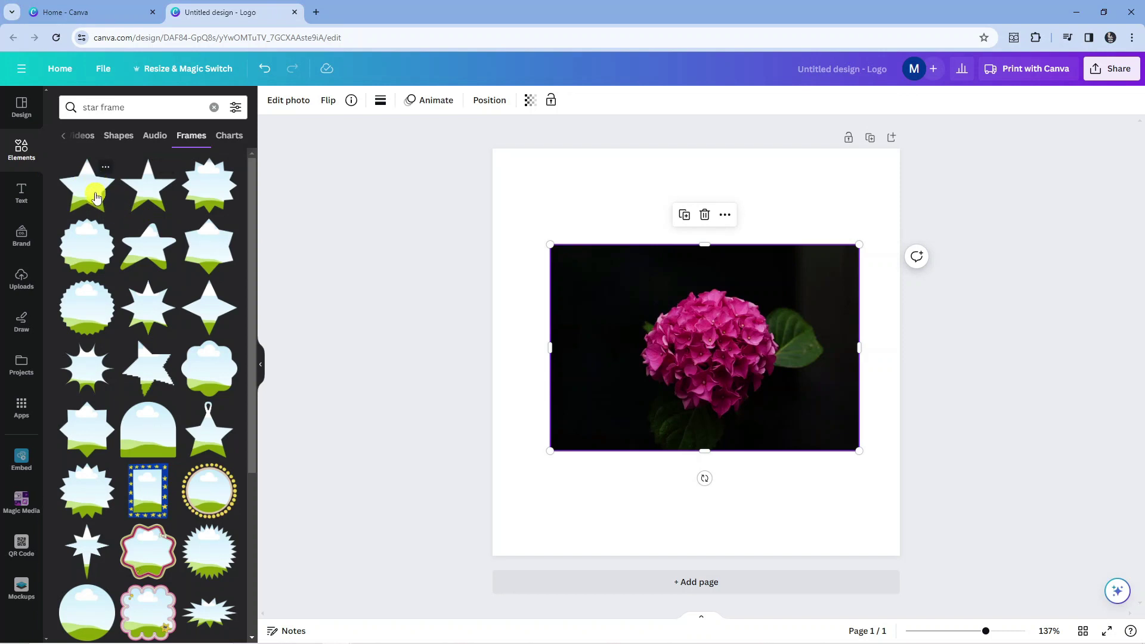
left_click(95, 197)
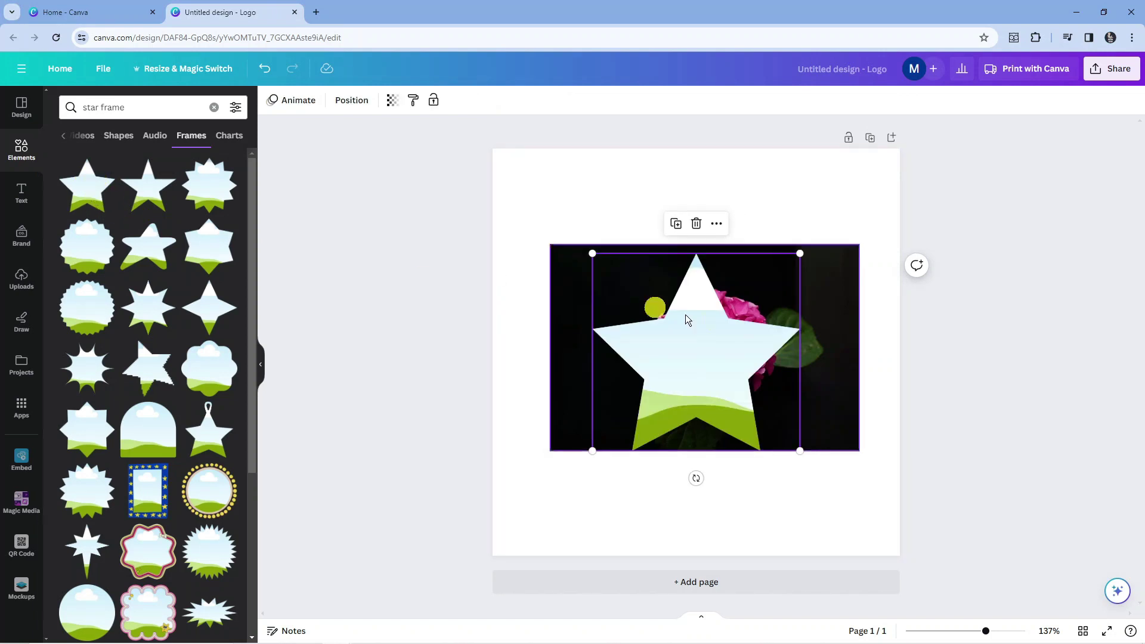
- Reposition the flower photo, bring it to front, and drop it into the star frame
left_click(581, 302)
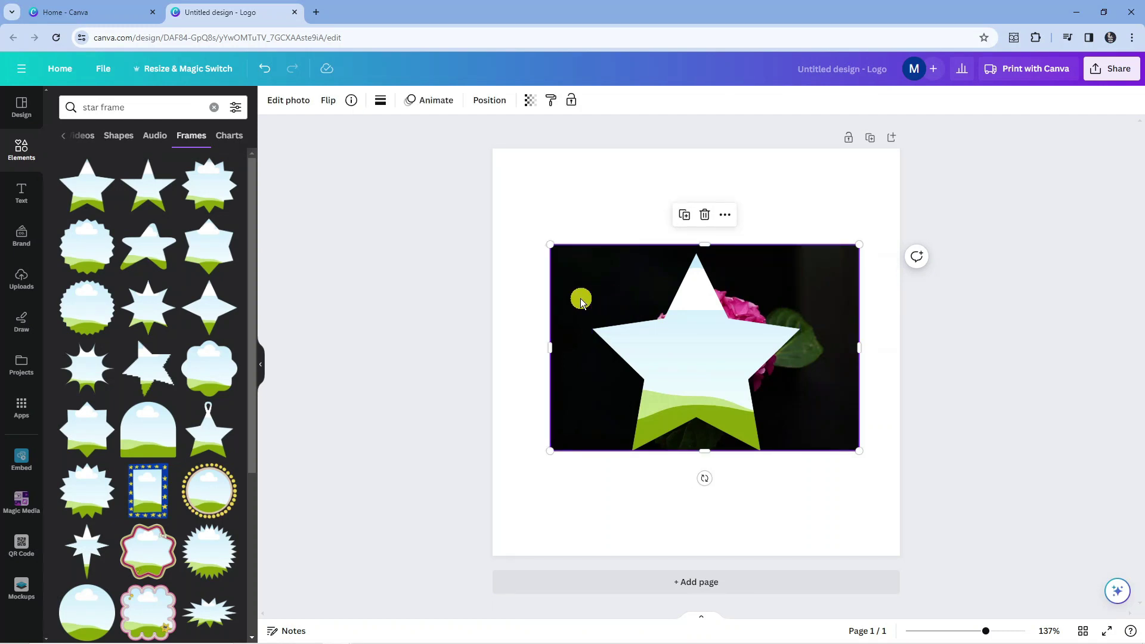
left_click_drag(581, 302, 591, 304)
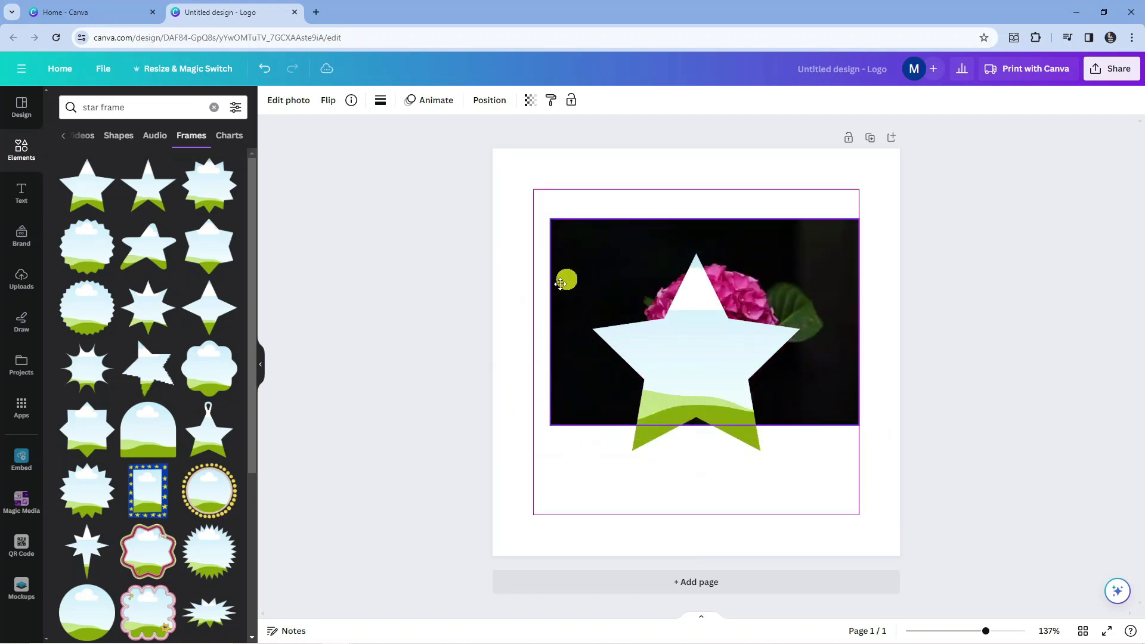
left_click_drag(592, 303, 576, 296)
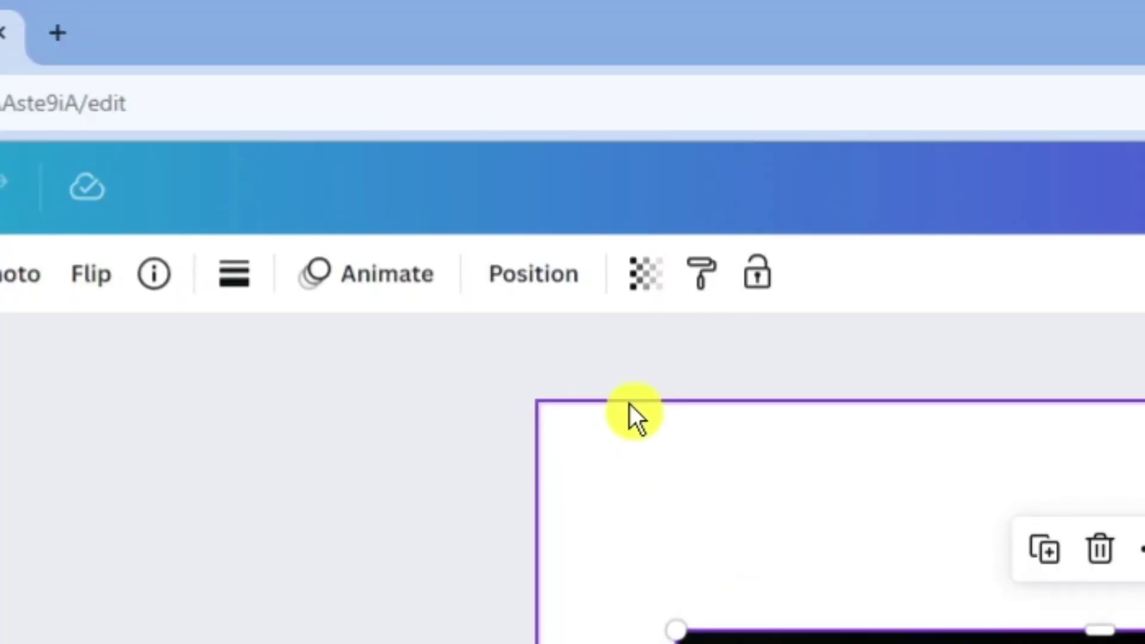
left_click(546, 285)
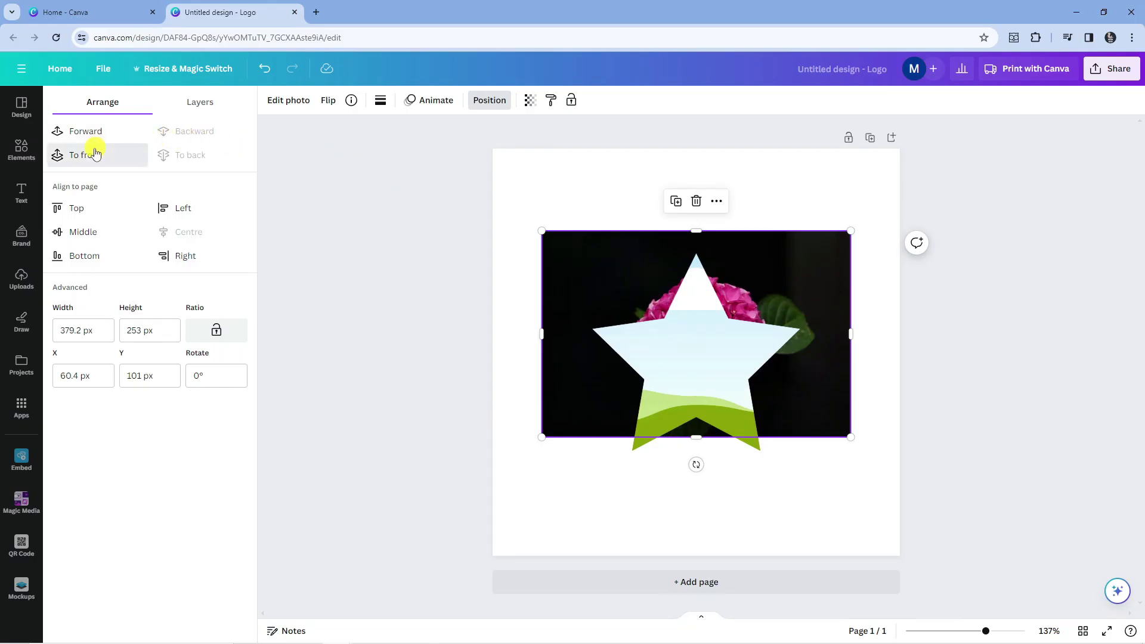
left_click(85, 155)
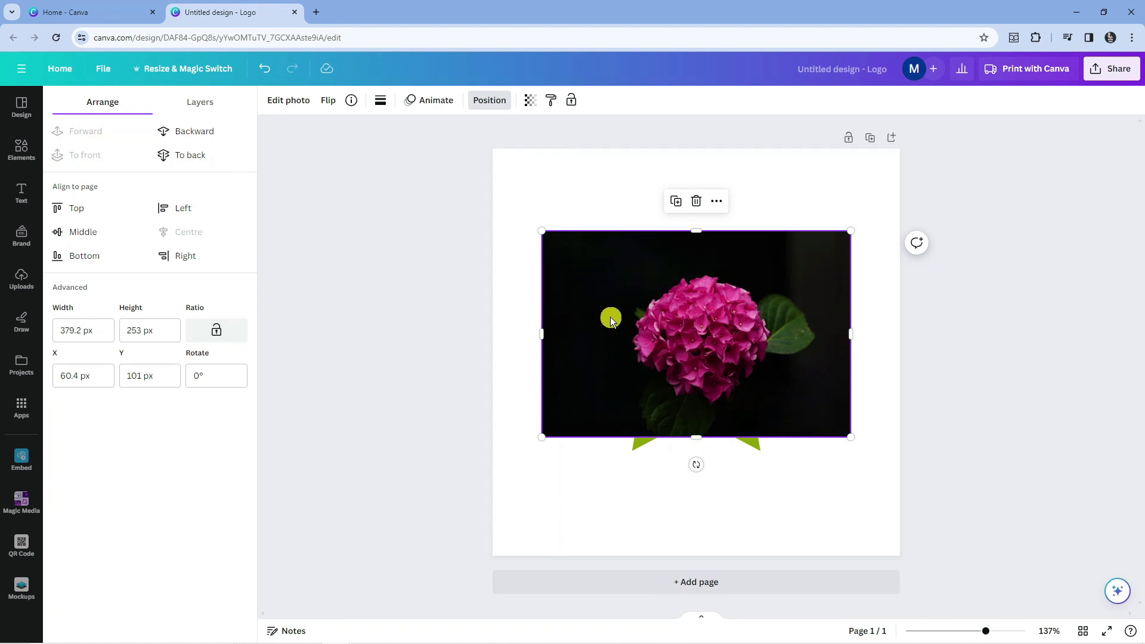
mouse_move(610, 320)
left_mouse_down()
mouse_move(624, 345)
mouse_move(620, 334)
left_mouse_up()
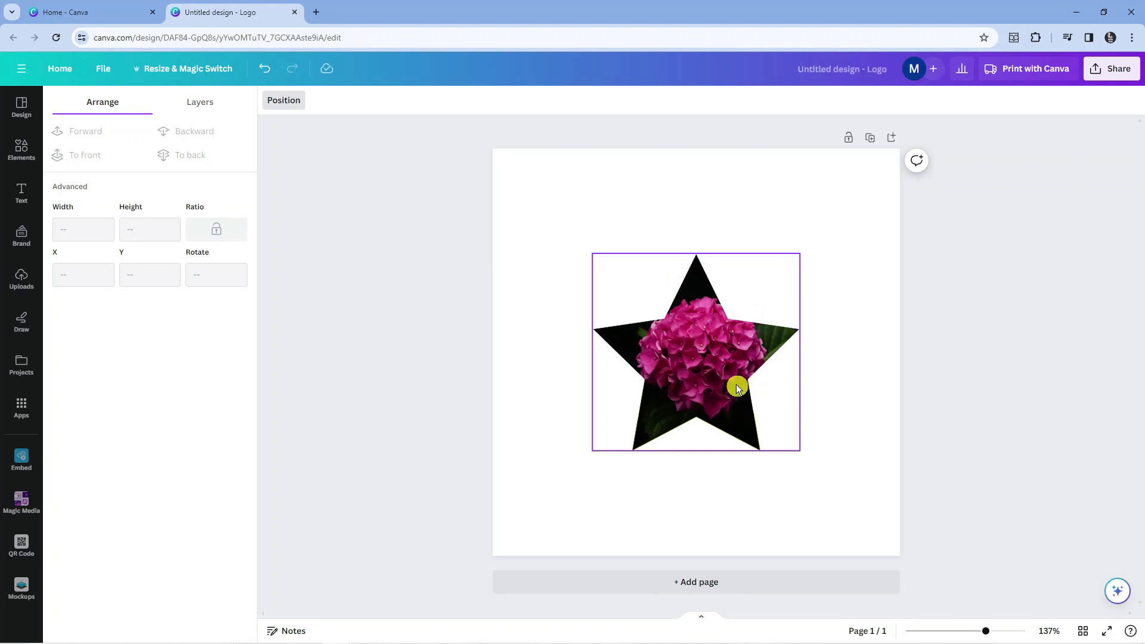
- Undo the star crop, then search 'heart frame' and show only the Frames results
key("ctrl+z")
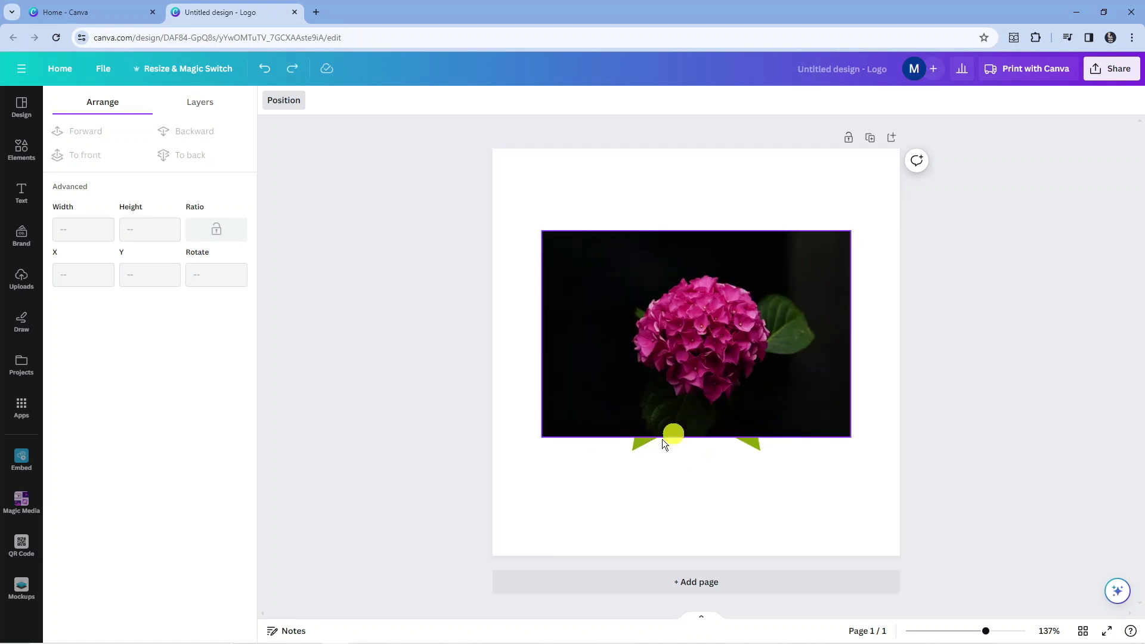
left_click(643, 445)
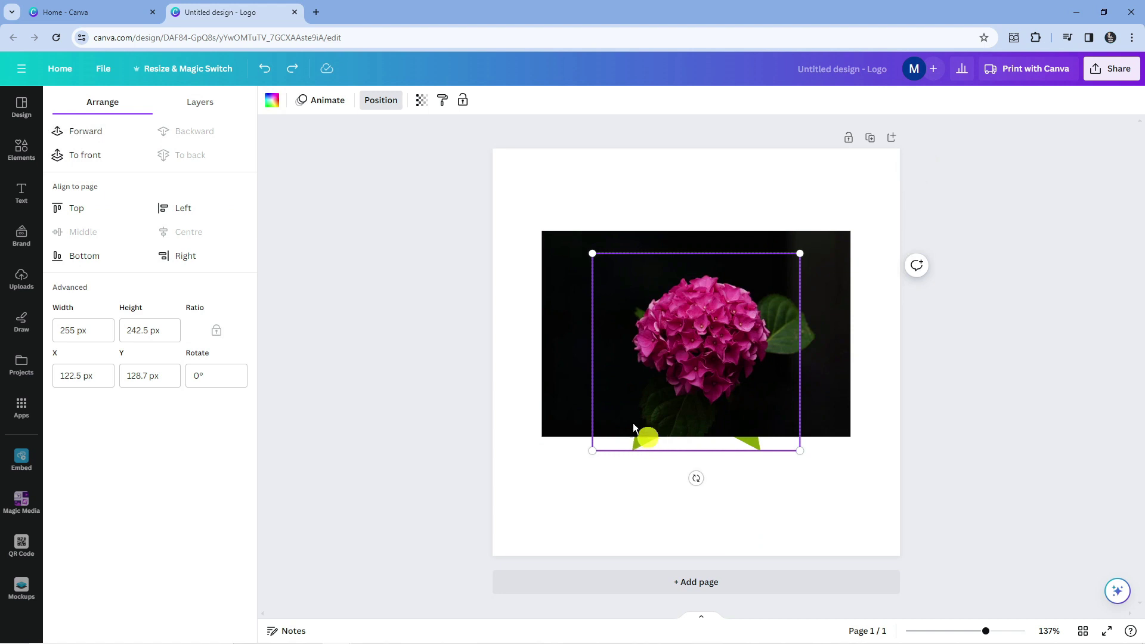
left_click(13, 147)
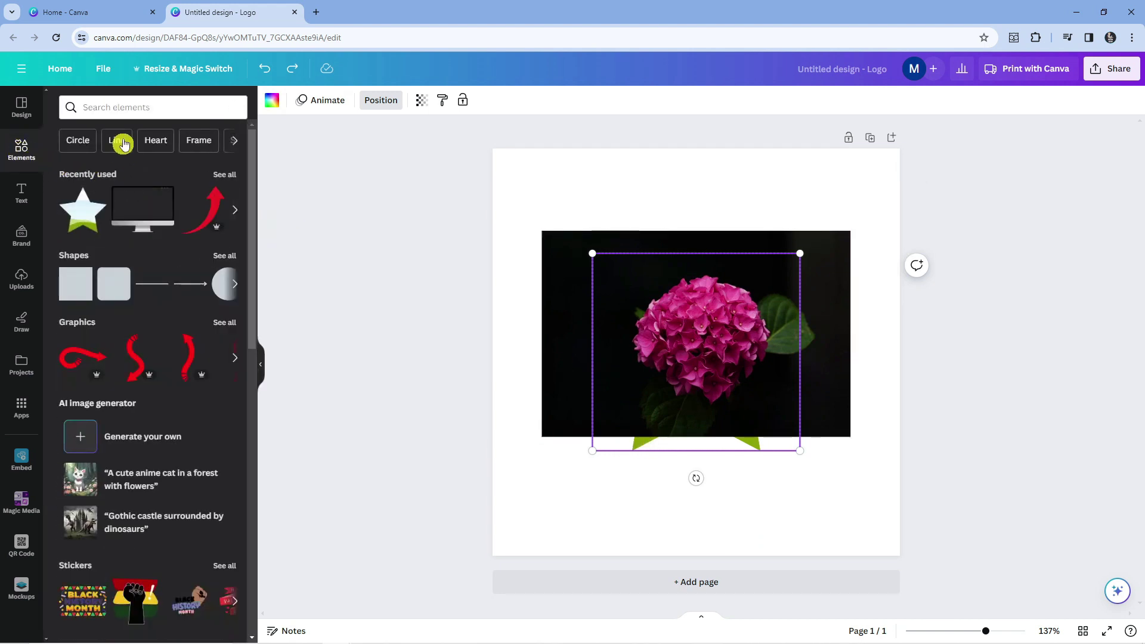
left_click(131, 105)
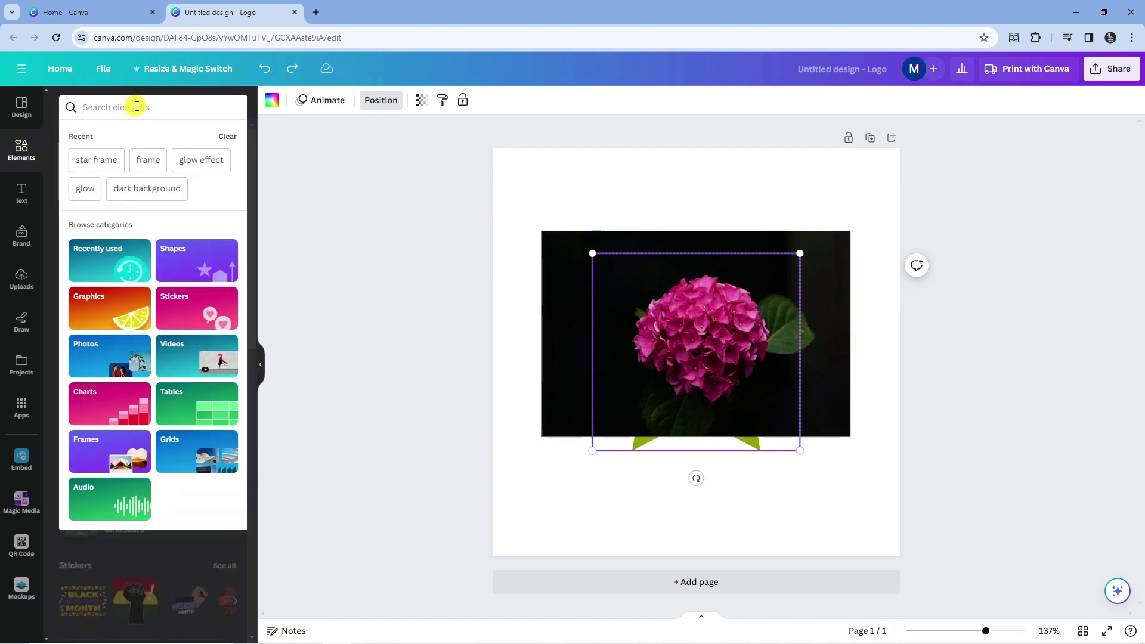
type("heart fra")
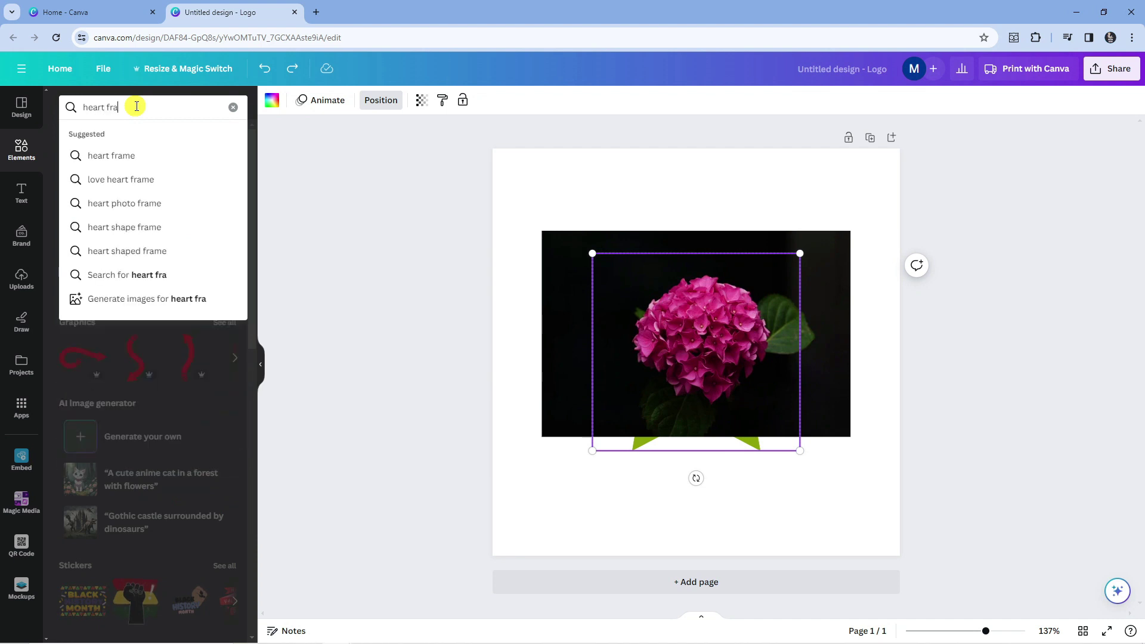
type("me")
key("Return")
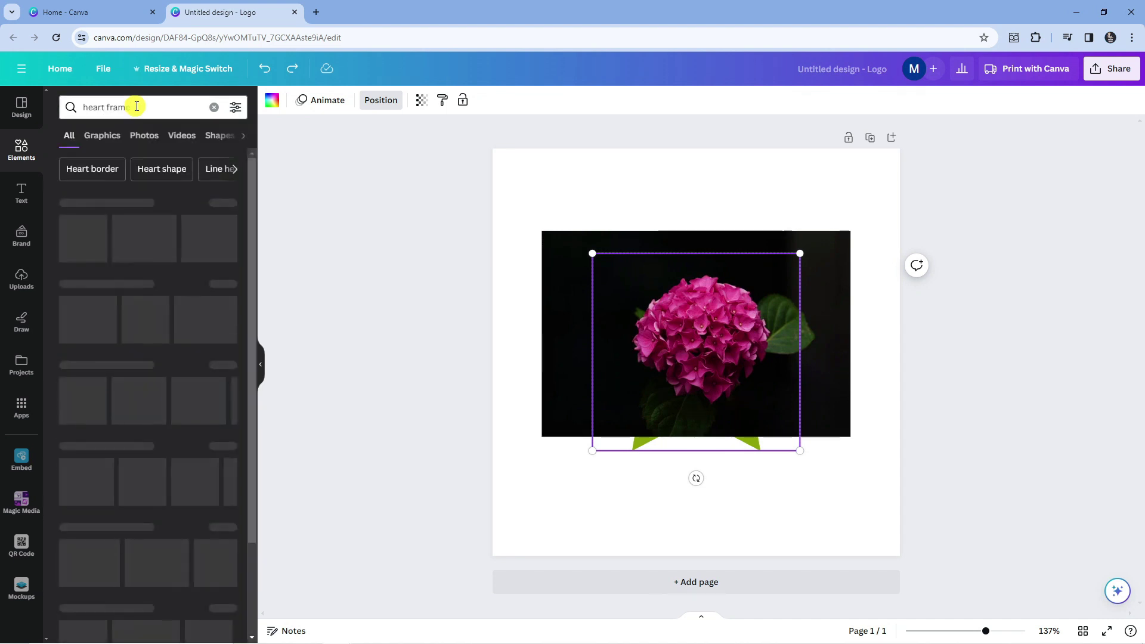
left_click(223, 204)
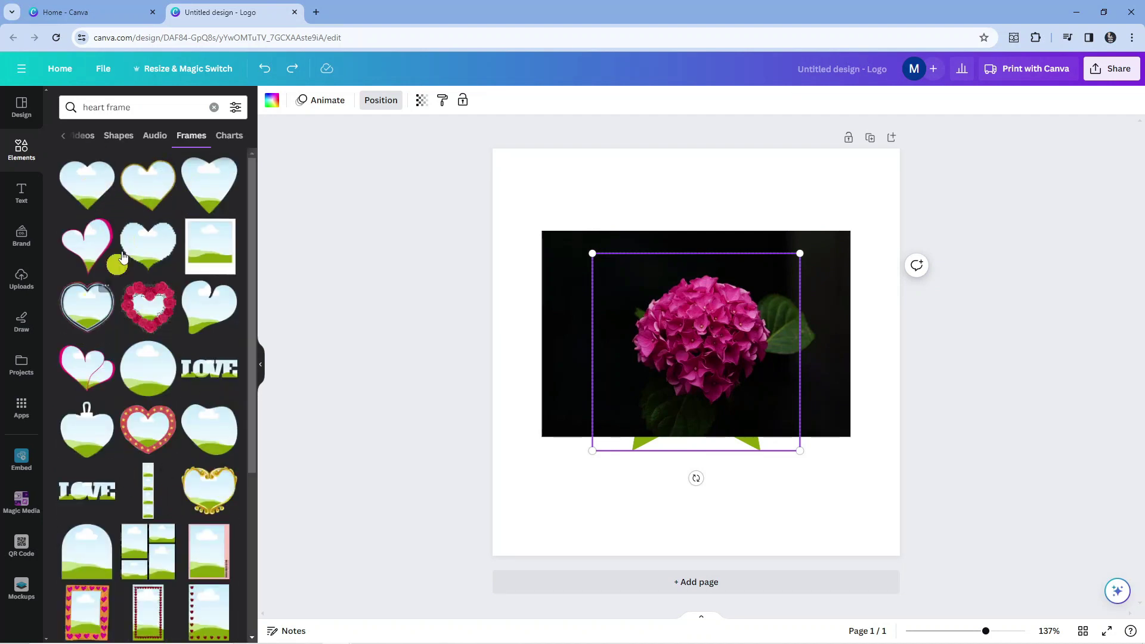
mouse_move(147, 244)
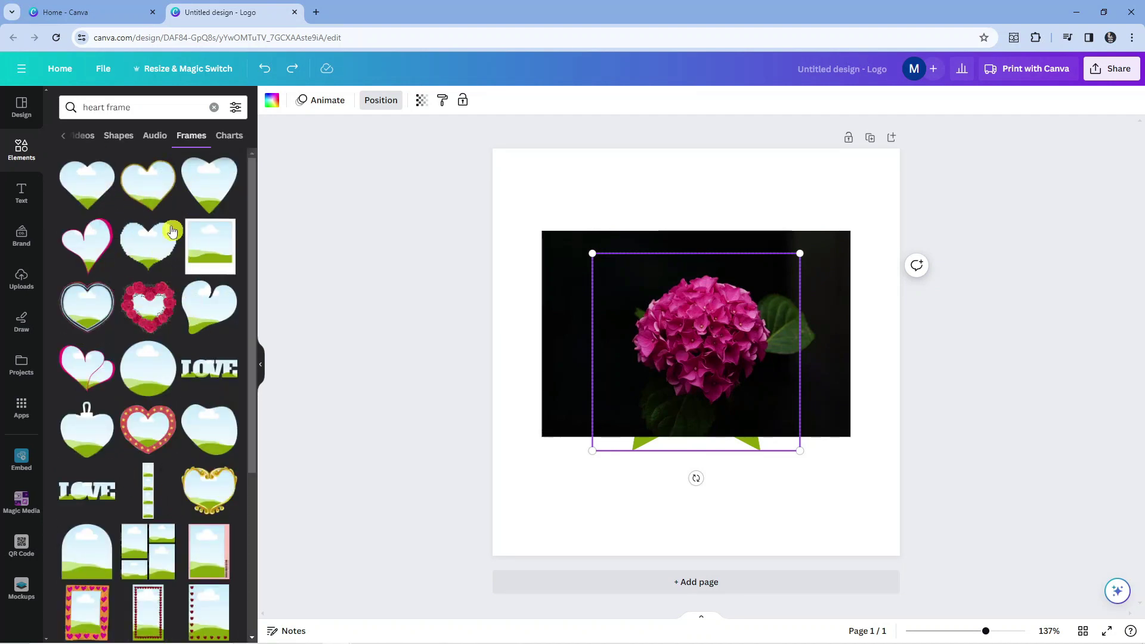
- Add a heart-shaped frame and drop the hydrangea photo inside it
left_click(87, 190)
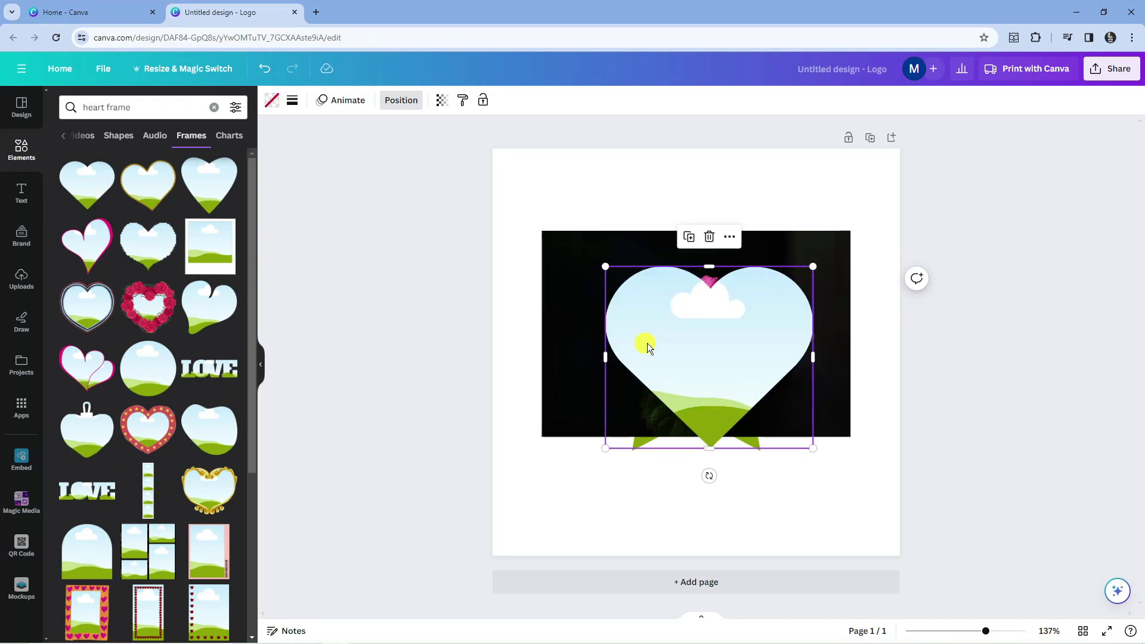
mouse_move(683, 339)
left_mouse_down()
mouse_move(689, 464)
mouse_move(661, 342)
mouse_move(672, 331)
left_mouse_up()
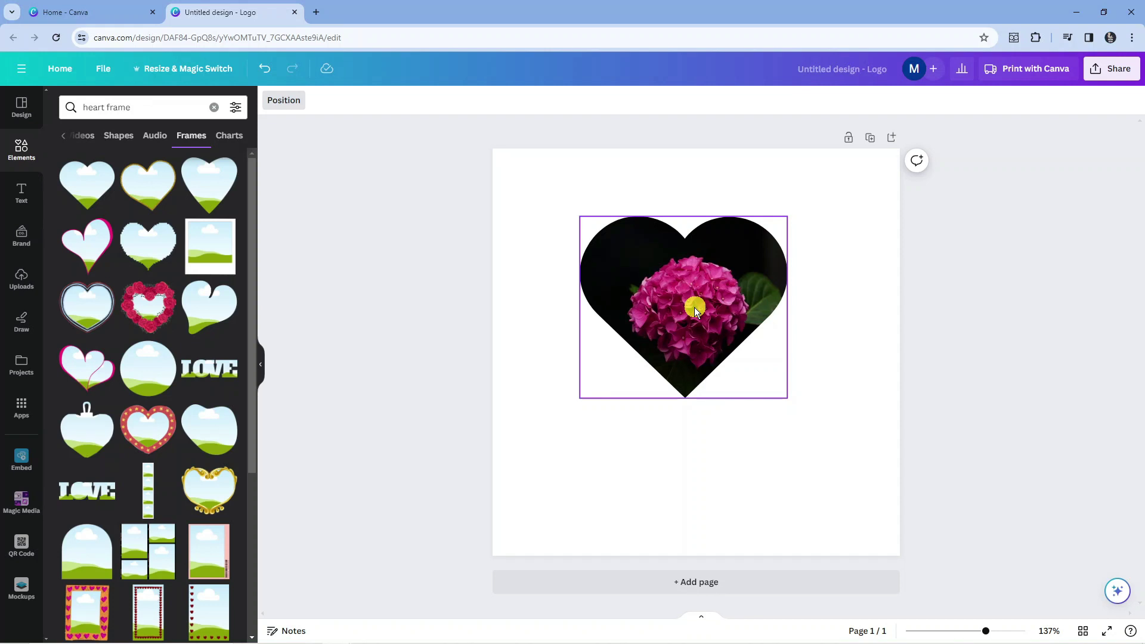
left_click(809, 475)
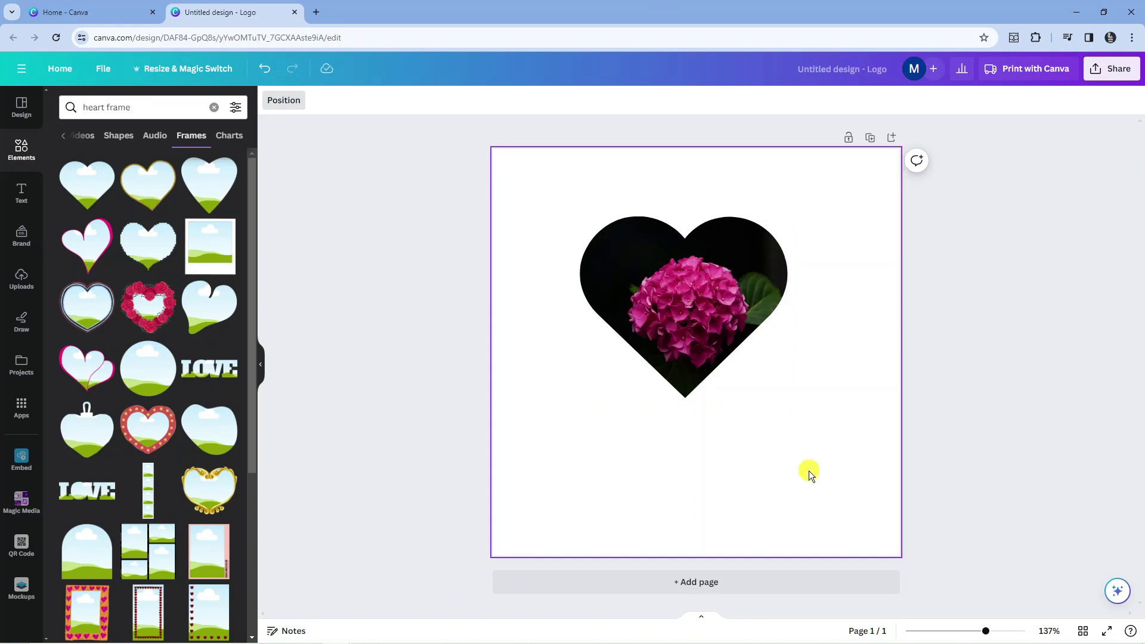